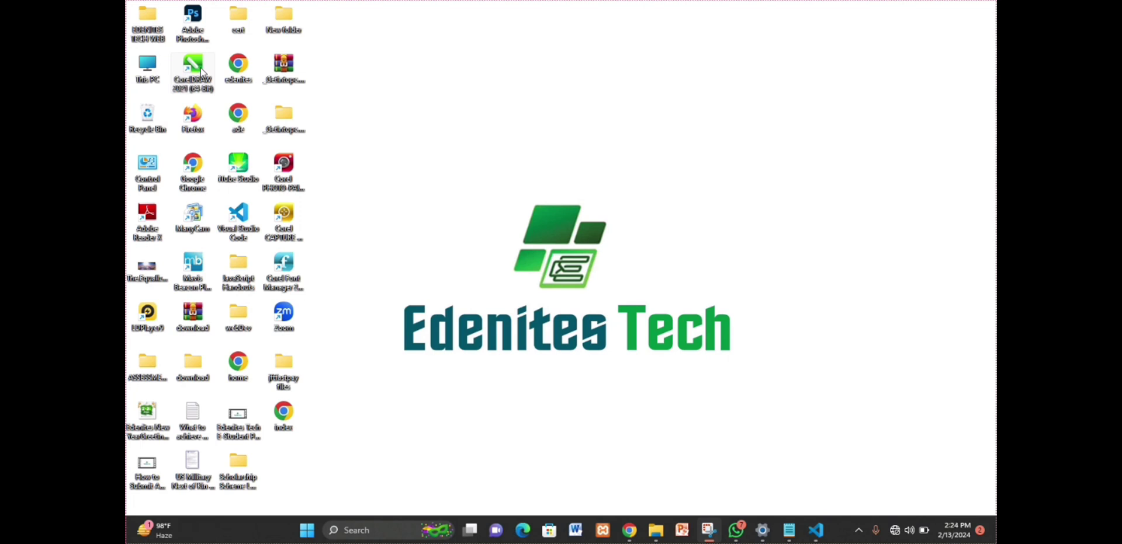
# - Launch CorelDRAW 2021 and begin a new document named "edenites tech"
pyautogui.doubleClick(200, 71)
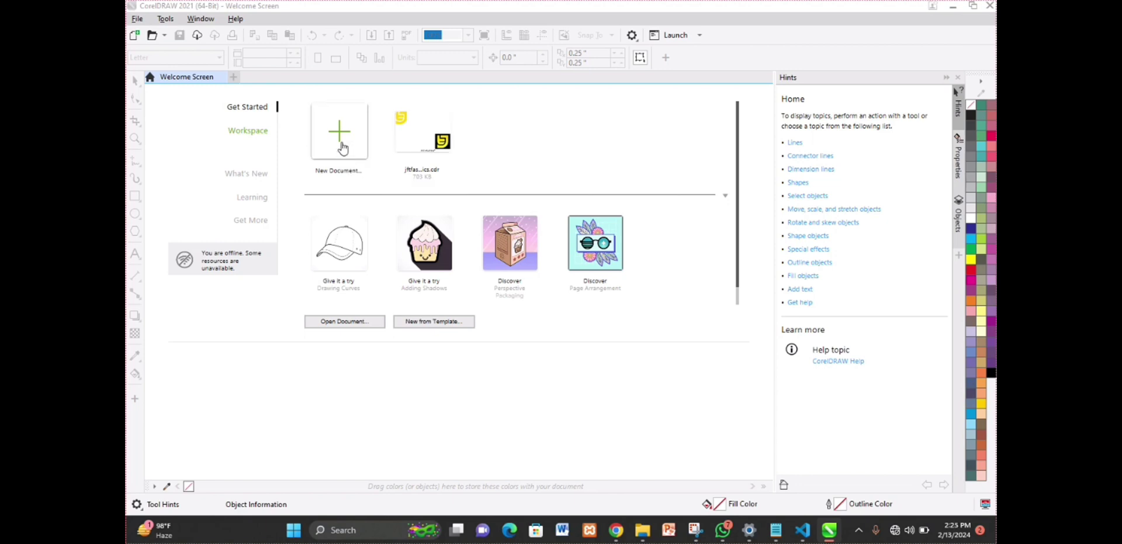
pyautogui.click(342, 146)
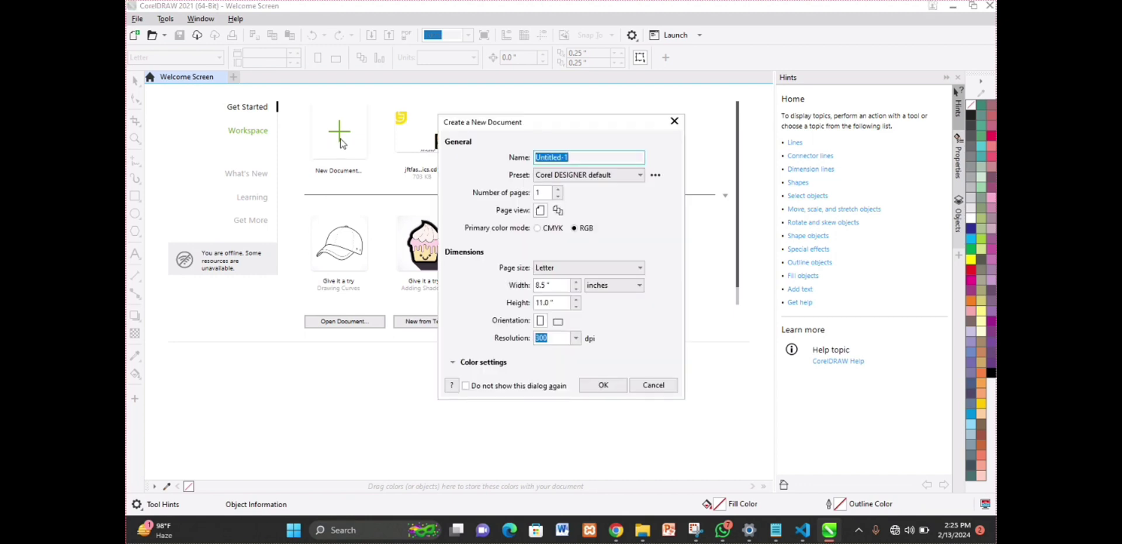
pyautogui.write('edenites')
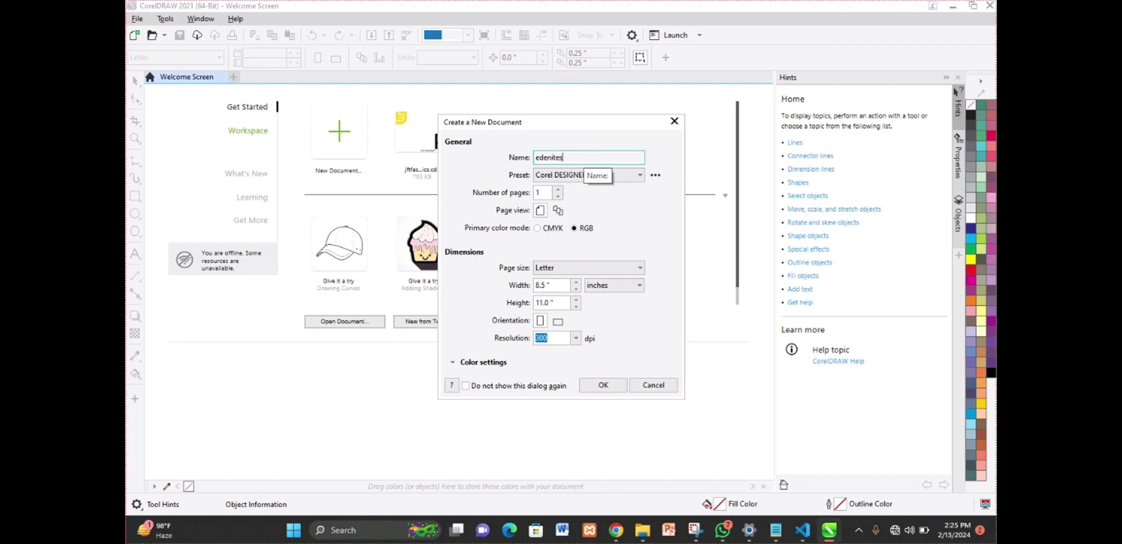
pyautogui.write(' tech')
# - Set the new document's page size to A4 and create the document
pyautogui.click(559, 270)
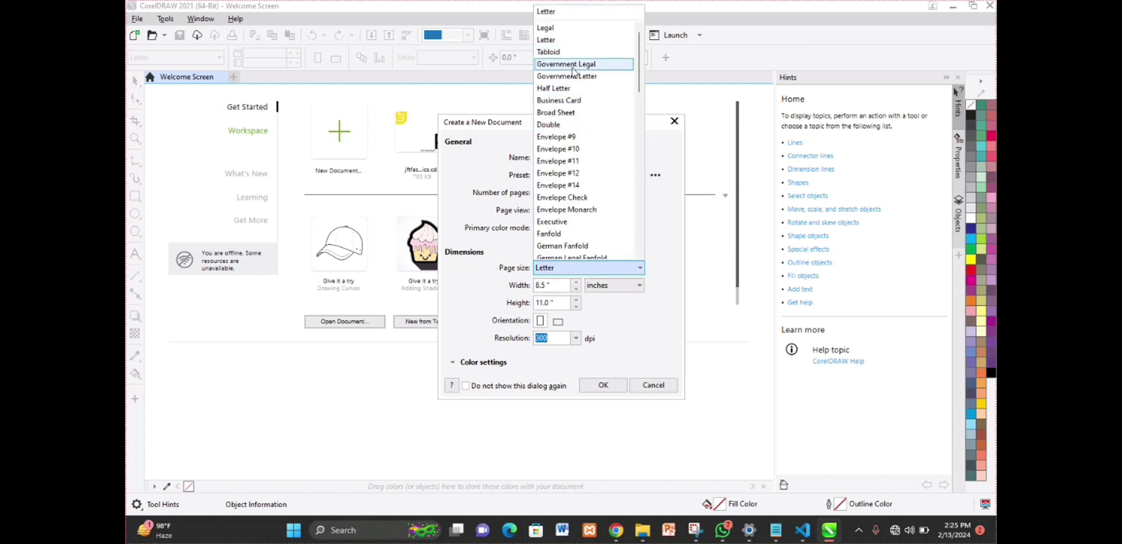
pyautogui.scroll(-6, 585, 137)
pyautogui.scroll(-10, 586, 140)
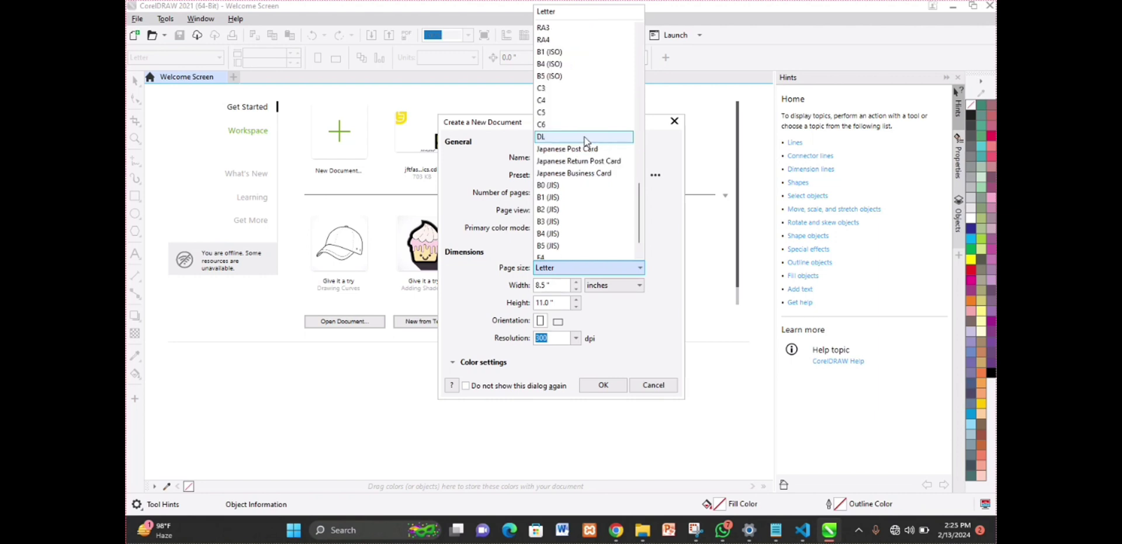
pyautogui.scroll(2, 562, 115)
pyautogui.click(564, 37)
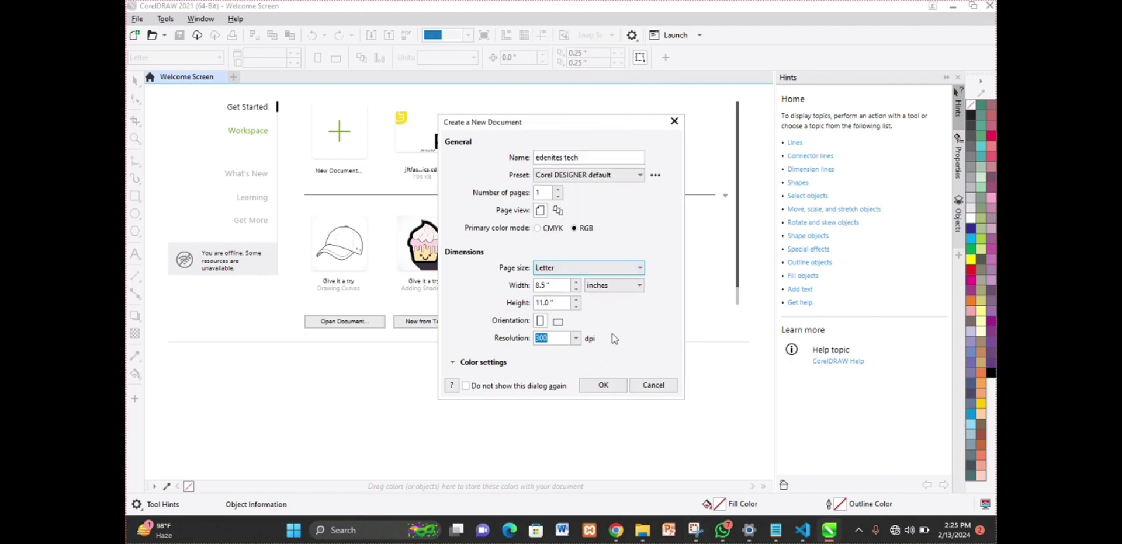
pyautogui.click(576, 269)
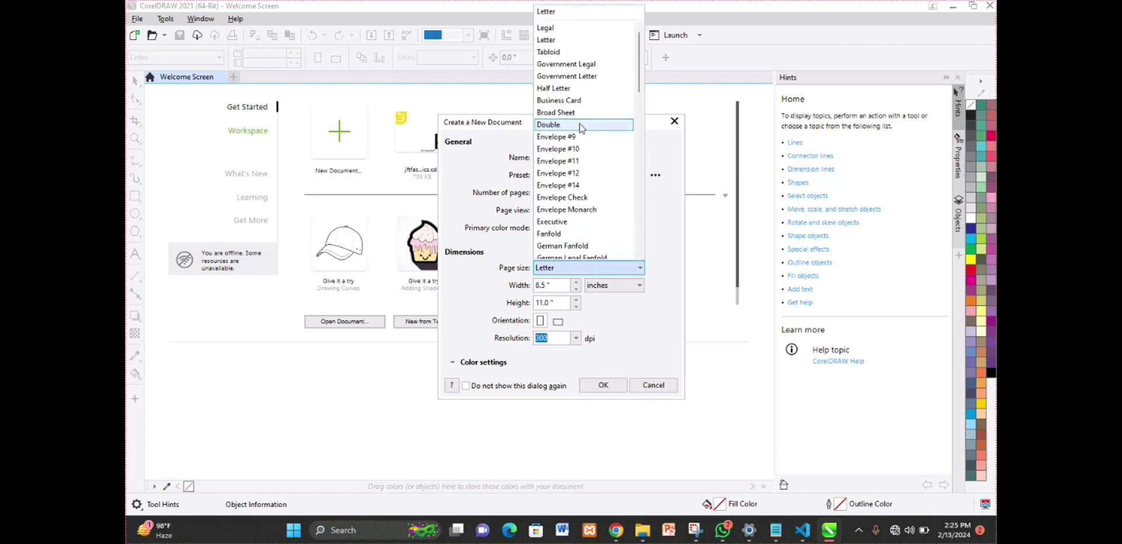
pyautogui.scroll(-10, 574, 113)
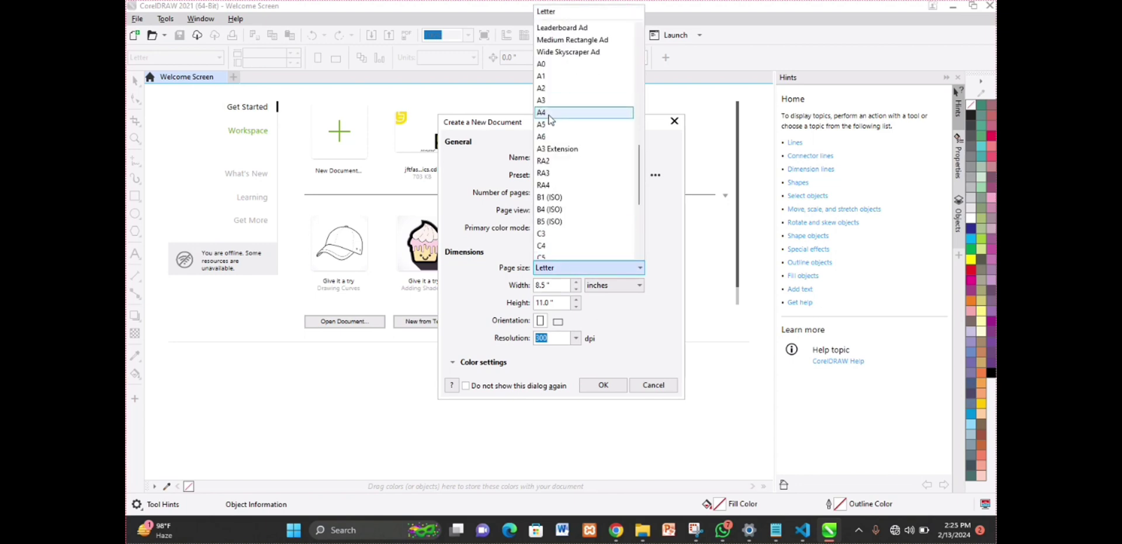
pyautogui.click(569, 112)
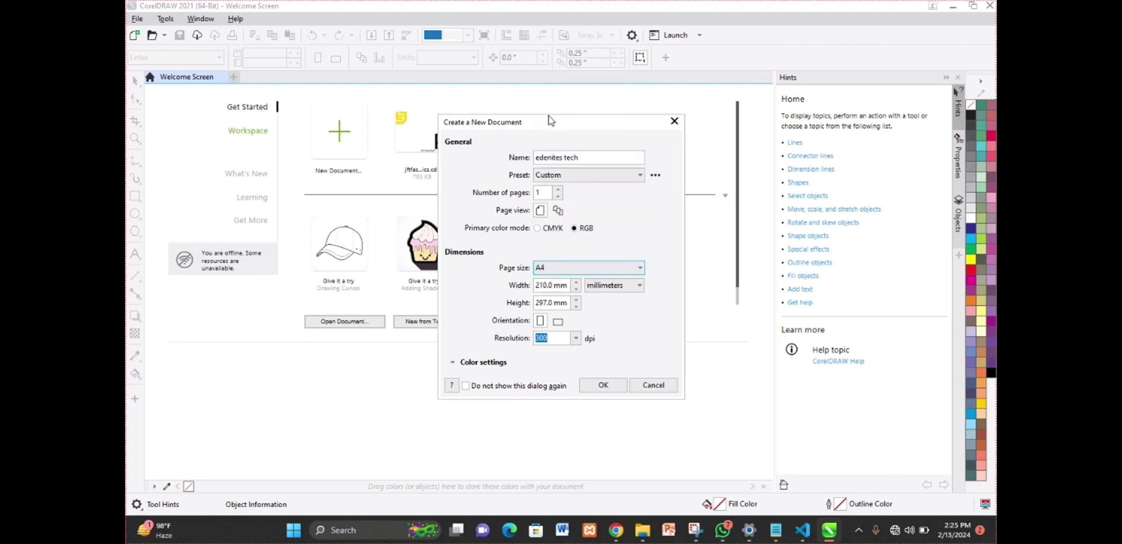
pyautogui.click(605, 387)
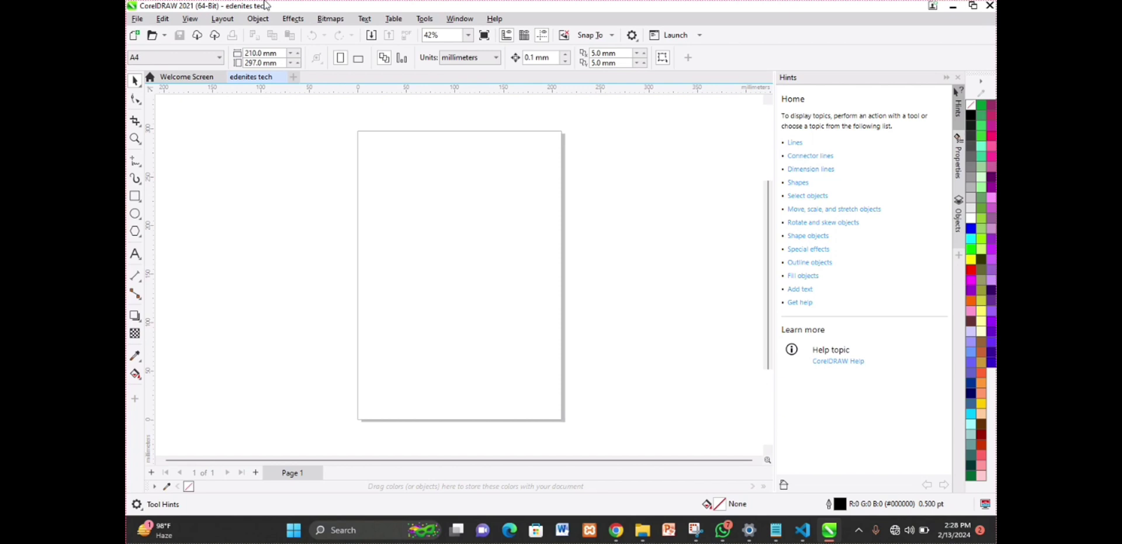
# - Save the drawing to the Desktop as "edenites tech" in CDR - CorelDRAW format
pyautogui.click(146, 22)
pyautogui.click(146, 23)
pyautogui.click(146, 22)
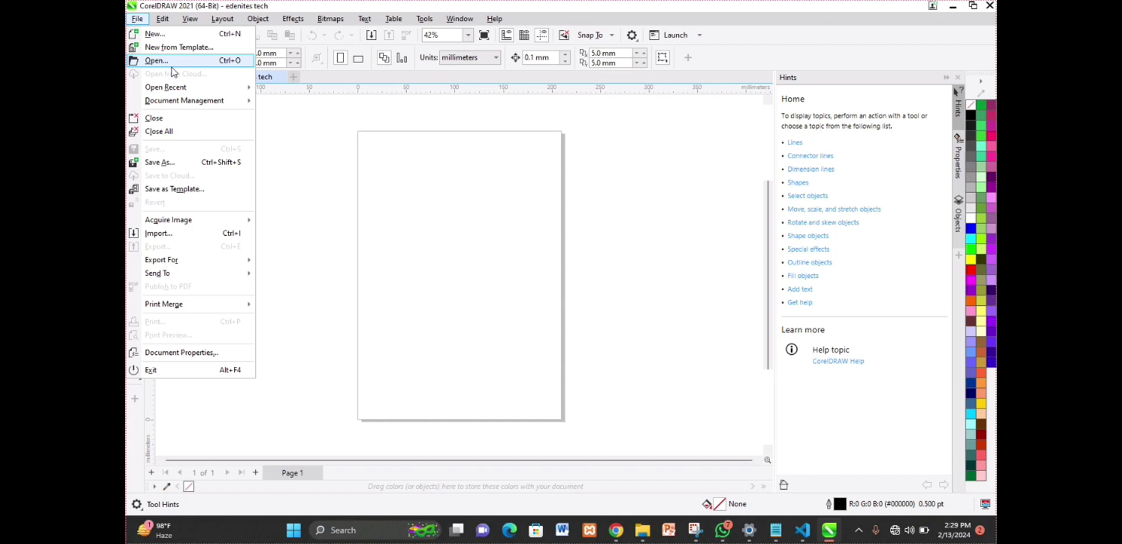
pyautogui.moveTo(191, 91)
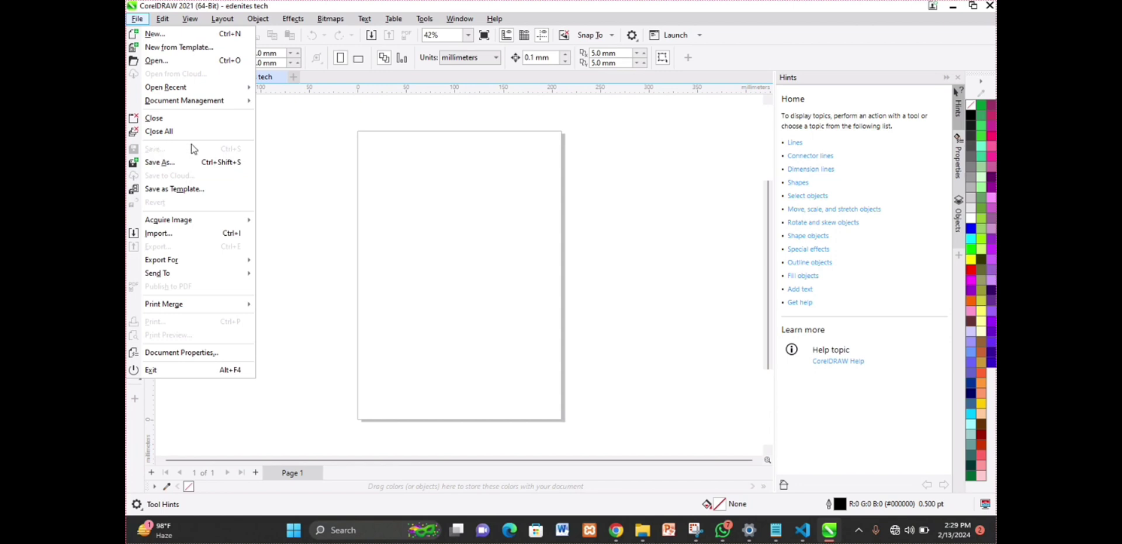
pyautogui.click(167, 169)
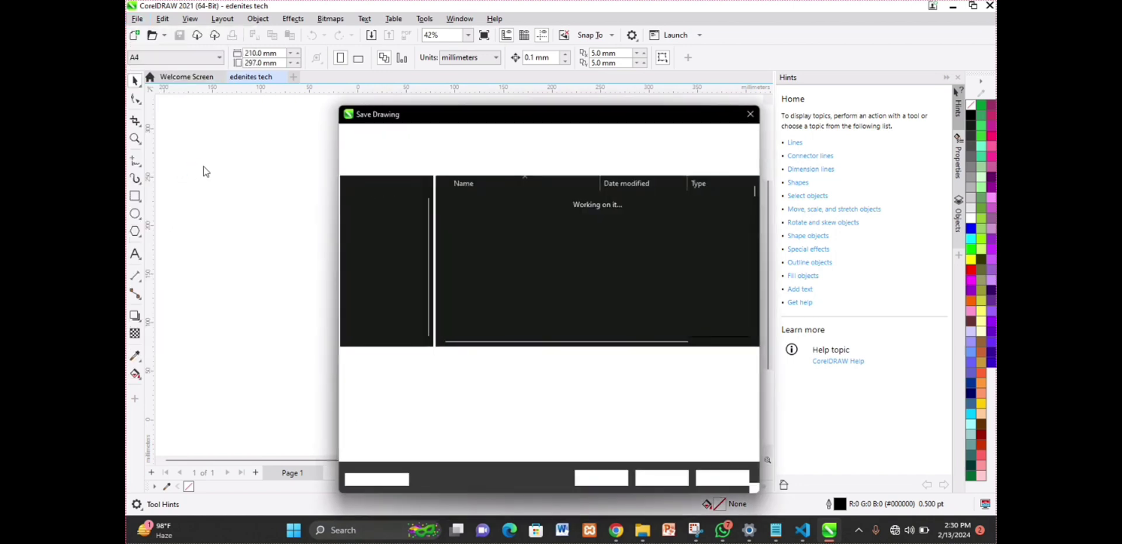
pyautogui.scroll(-1, 398, 217)
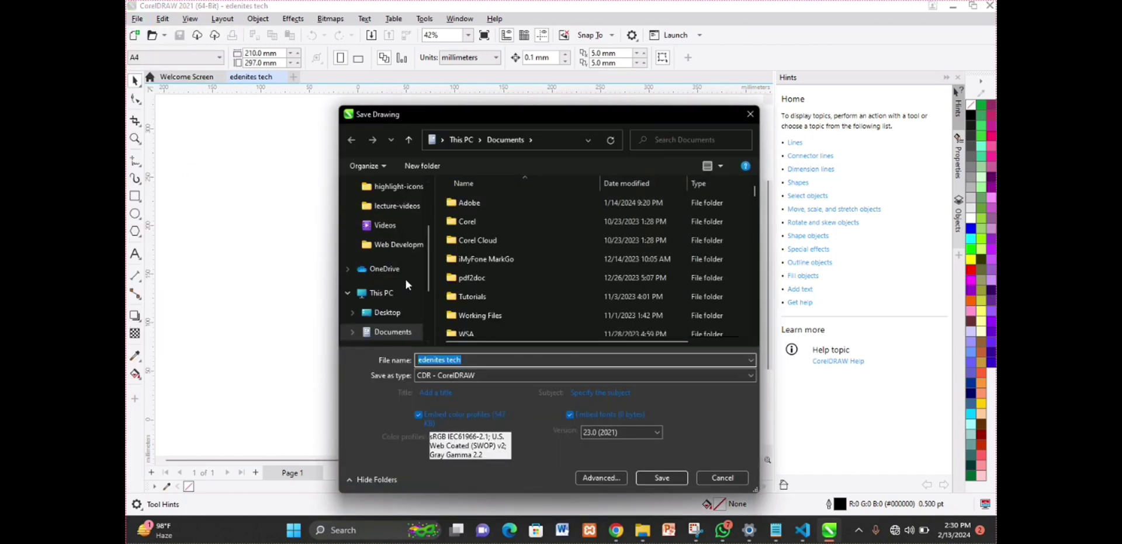
pyautogui.click(402, 319)
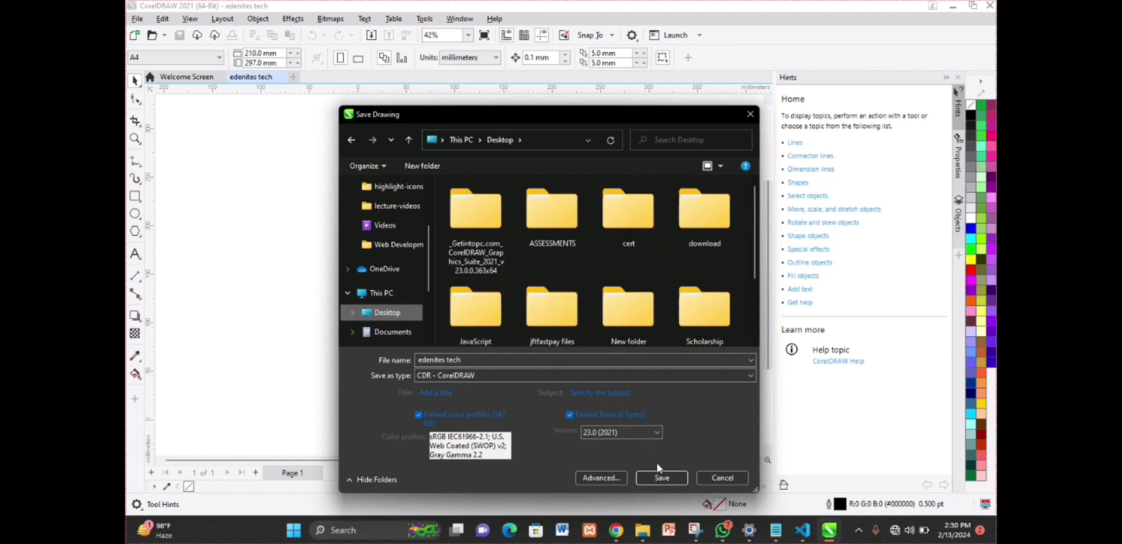
pyautogui.click(656, 485)
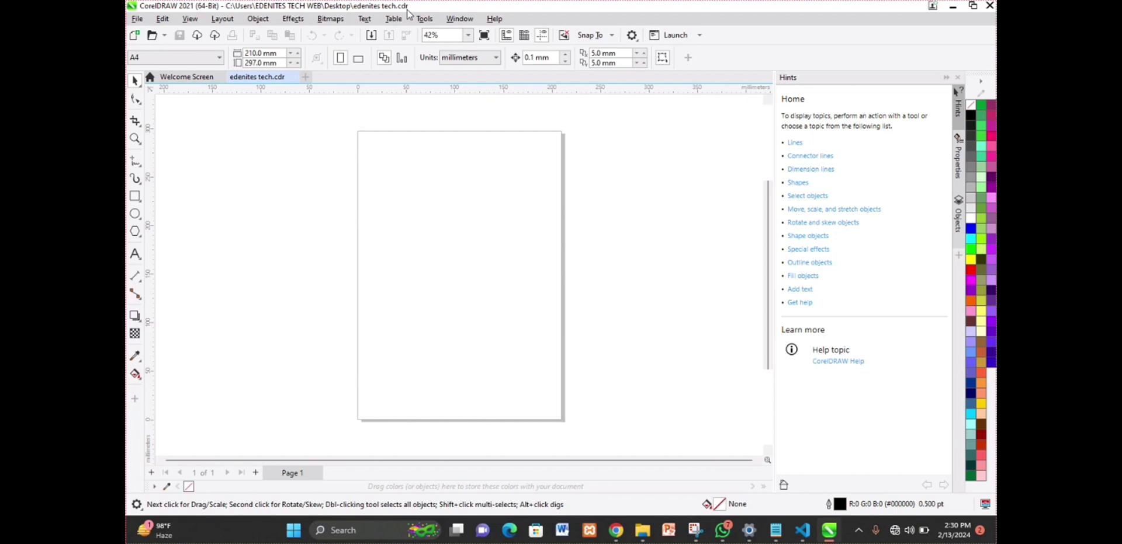
pyautogui.click(138, 19)
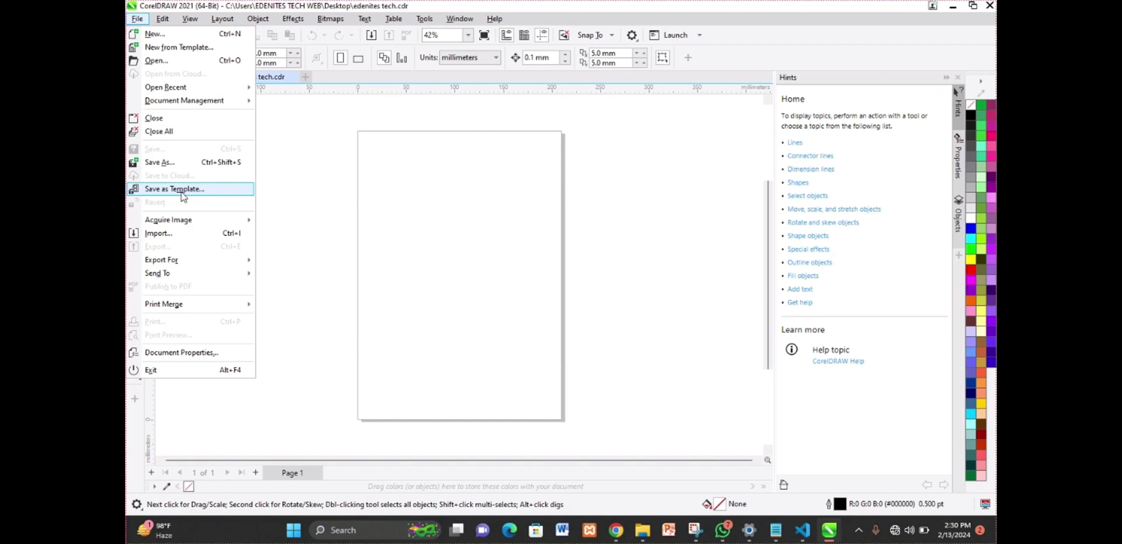
pyautogui.moveTo(198, 222)
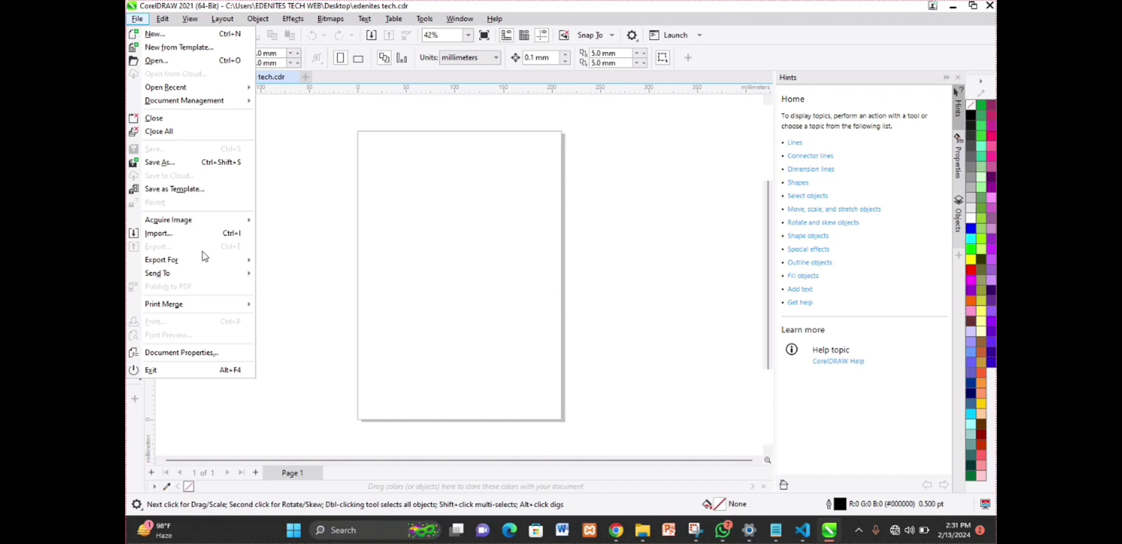
pyautogui.moveTo(175, 260)
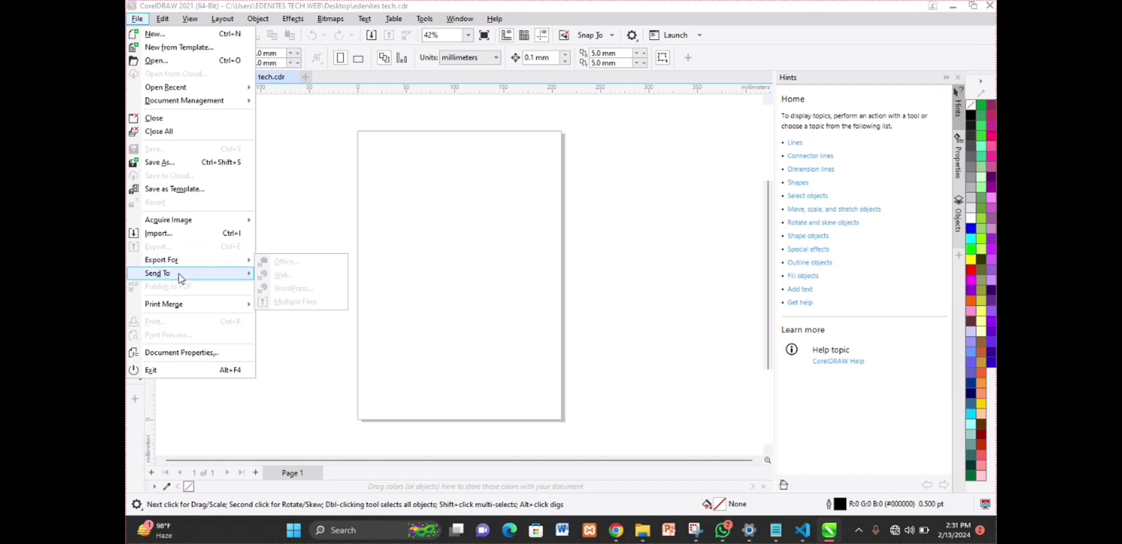
pyautogui.moveTo(179, 278)
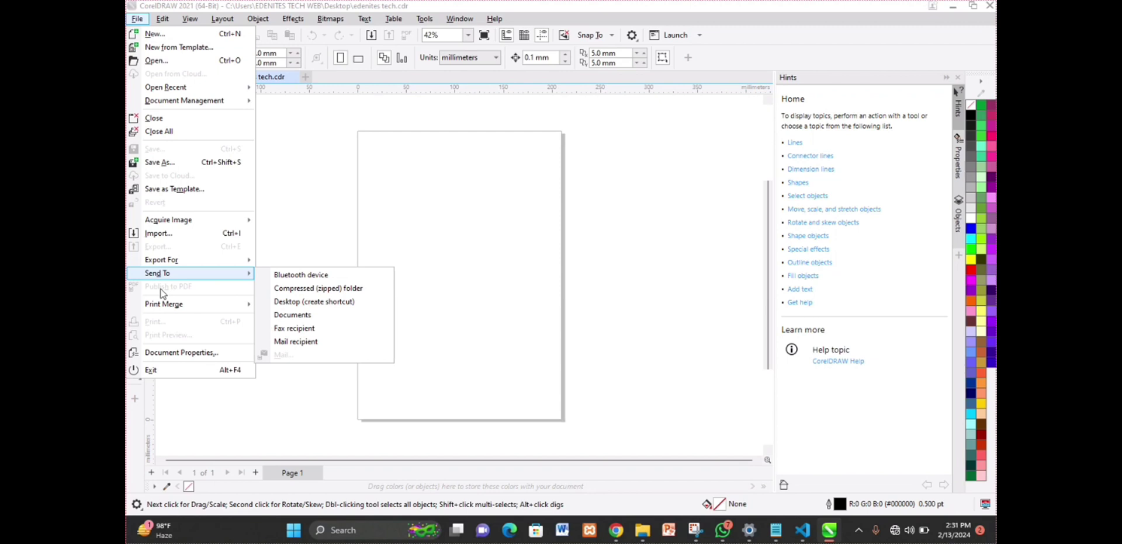
pyautogui.click(281, 197)
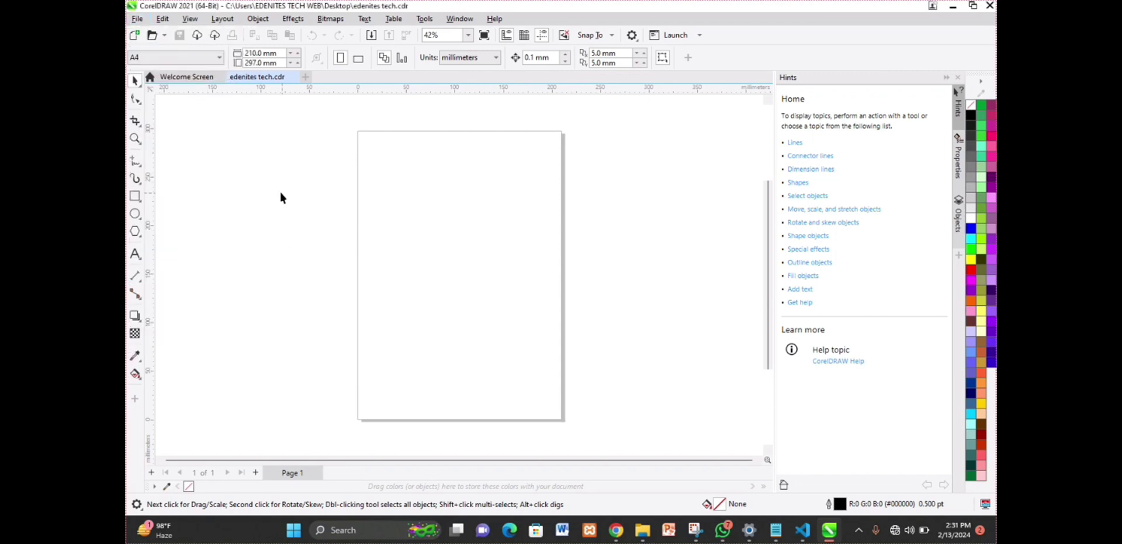
# - Draw a rectangle about 188 by 187 mm across the upper and middle part of the page and save the document
pyautogui.click(134, 197)
pyautogui.moveTo(365, 164); pyautogui.dragTo(547, 345)
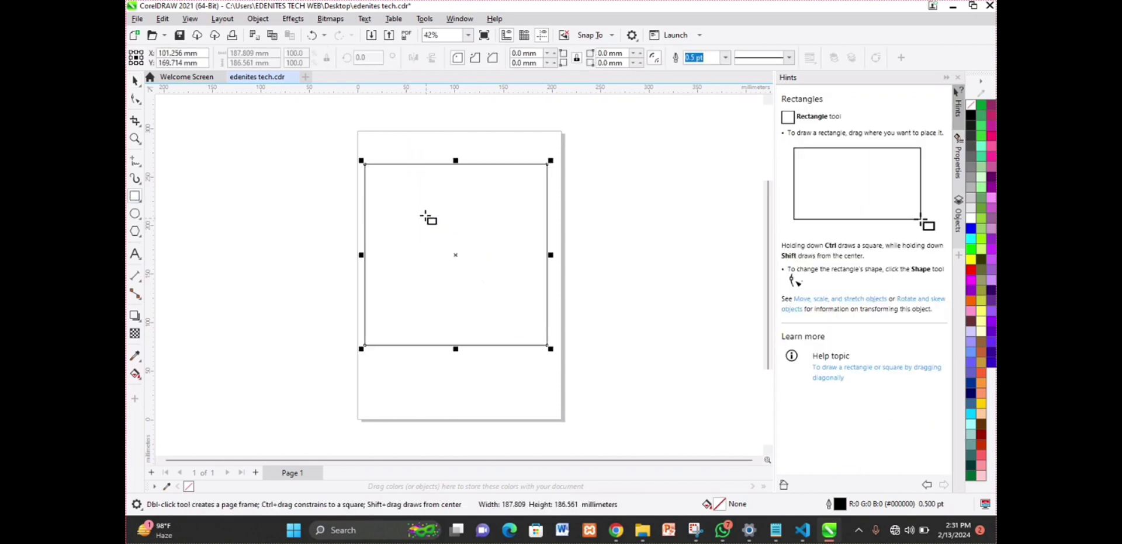
pyautogui.click(136, 18)
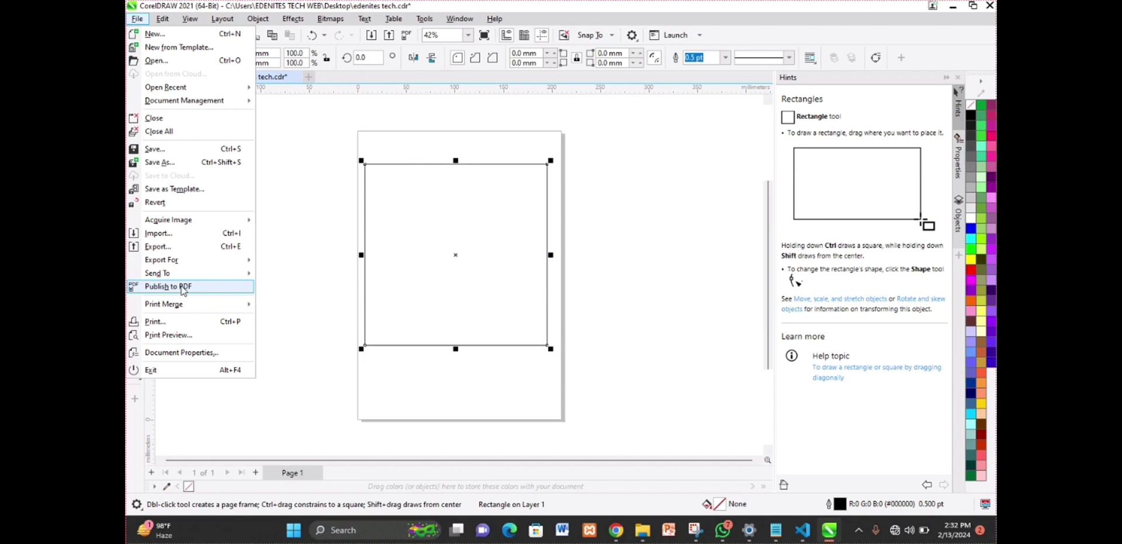
pyautogui.click(156, 152)
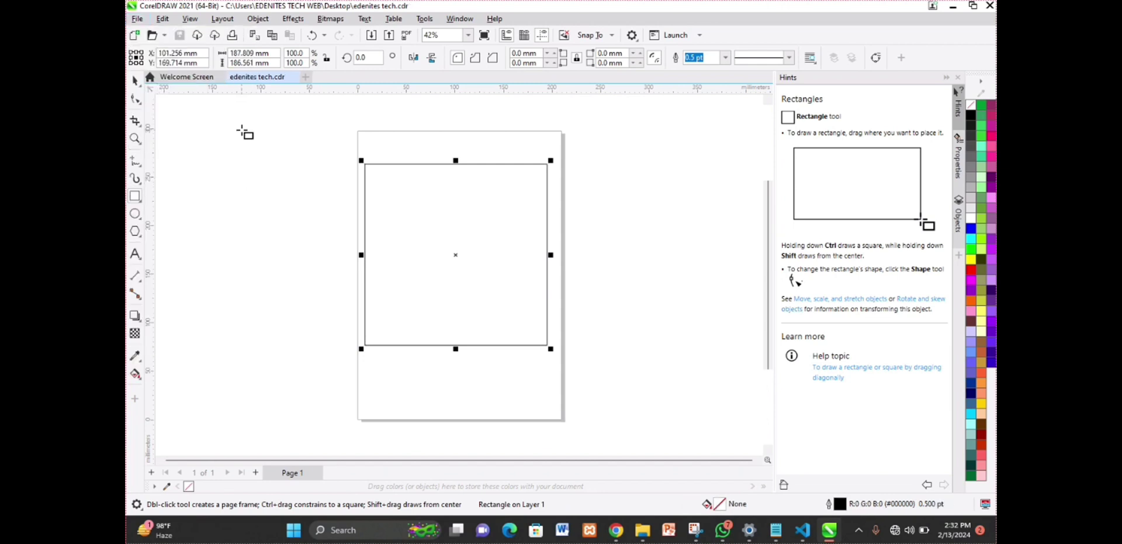
# - Examine the document properties, including file, page and color details, without changing anything
pyautogui.click(138, 18)
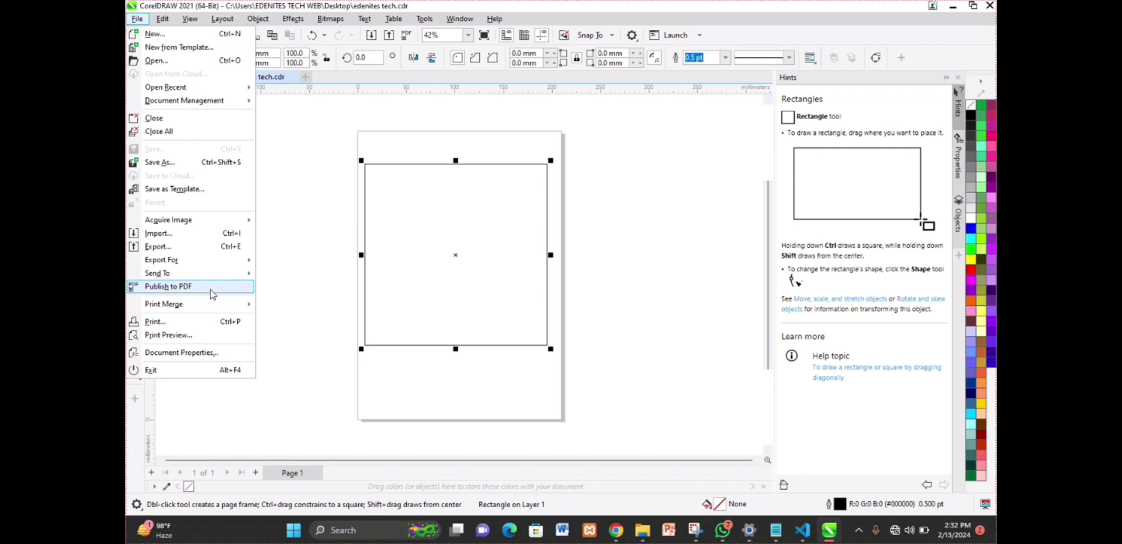
pyautogui.moveTo(194, 311)
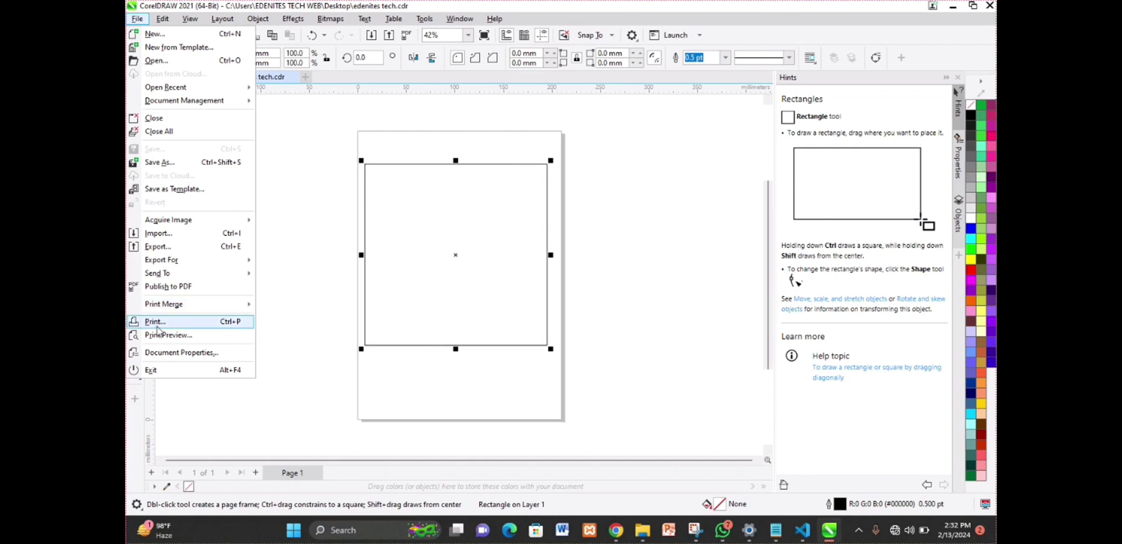
pyautogui.click(181, 352)
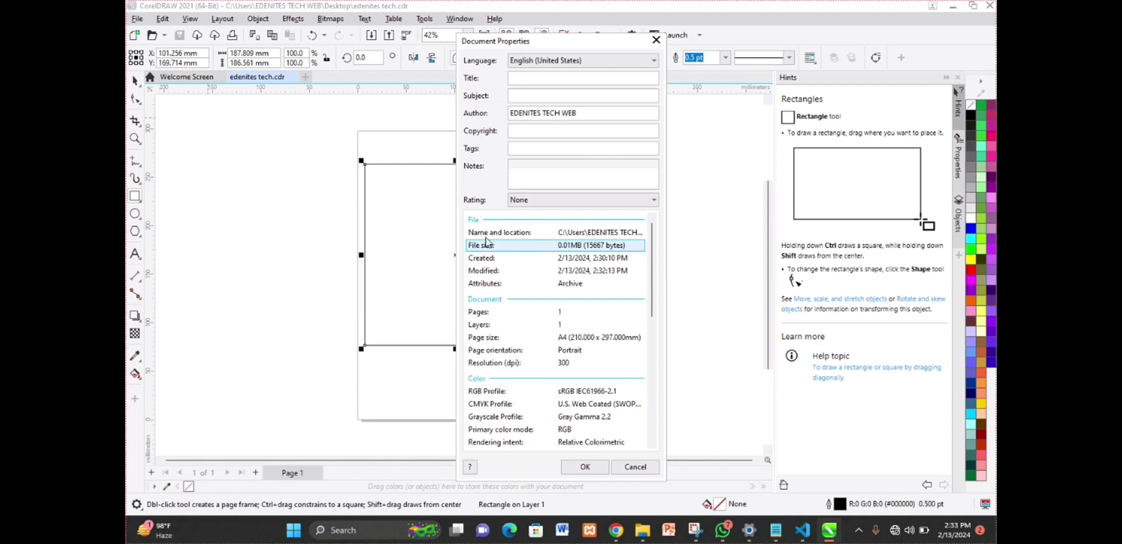
pyautogui.click(635, 467)
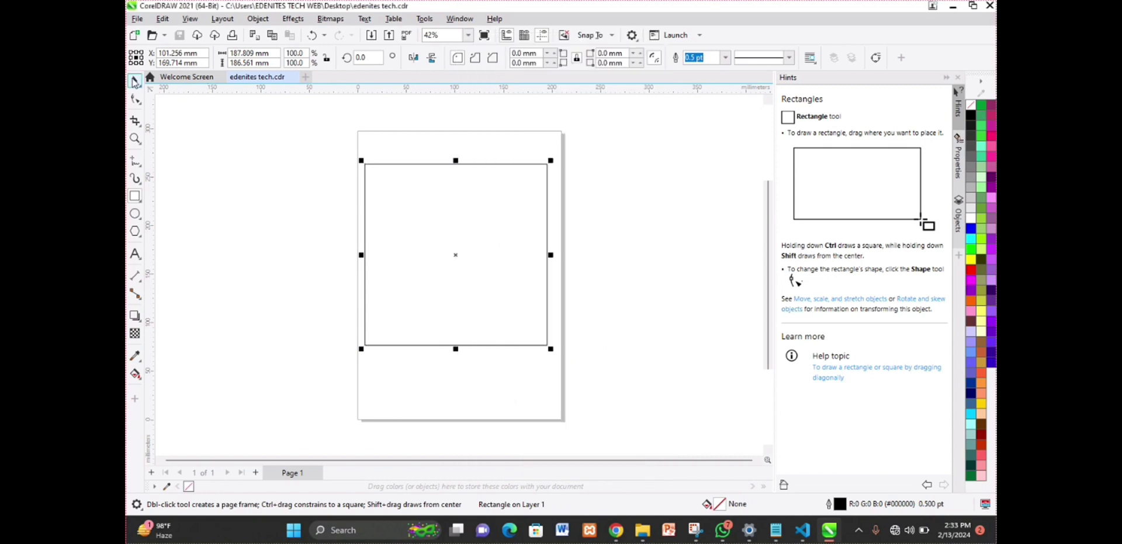
pyautogui.click(136, 19)
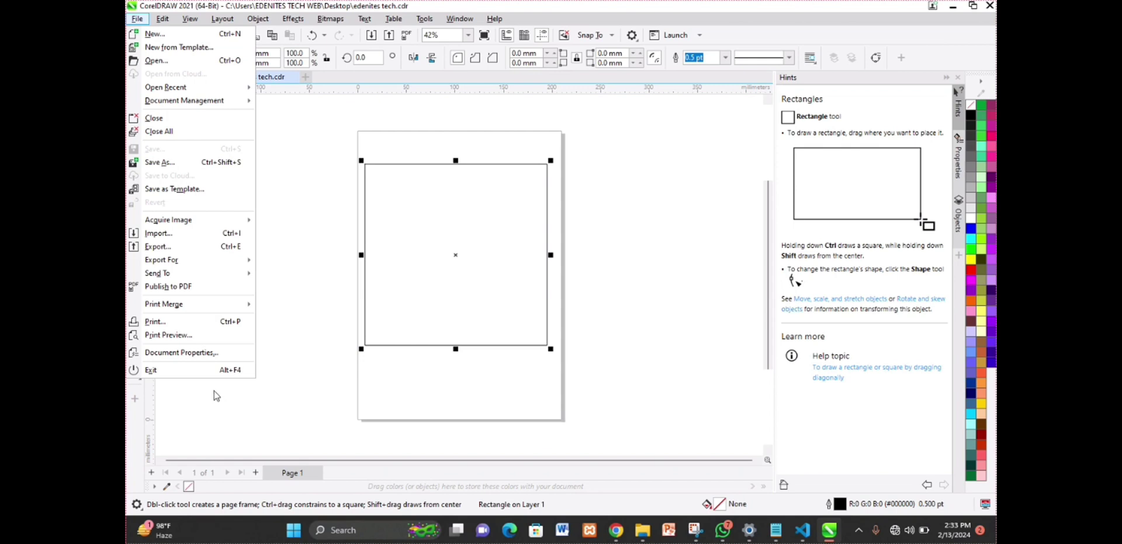
pyautogui.click(222, 19)
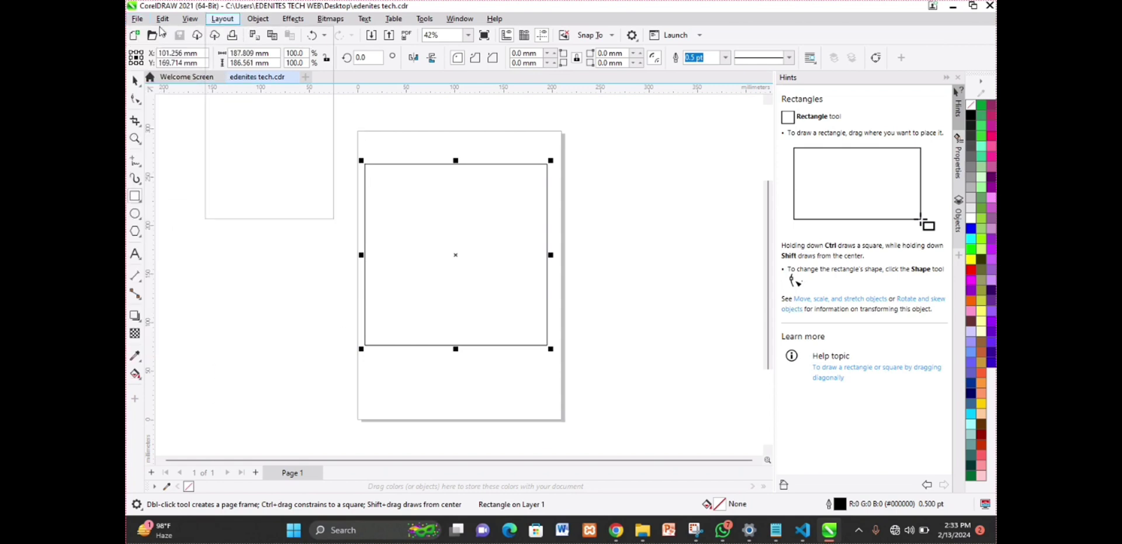
pyautogui.moveTo(163, 21)
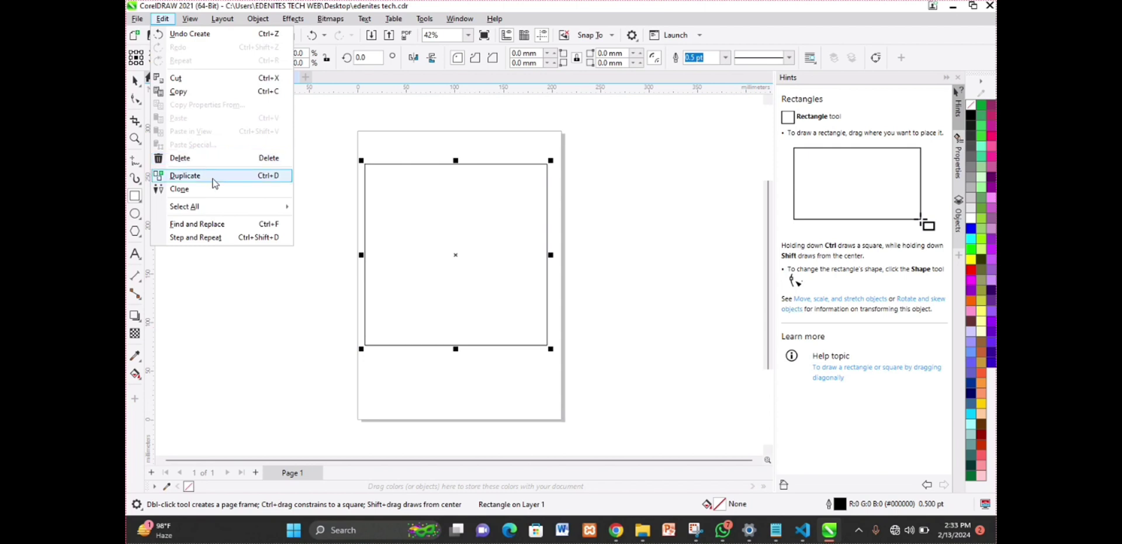
pyautogui.moveTo(211, 207)
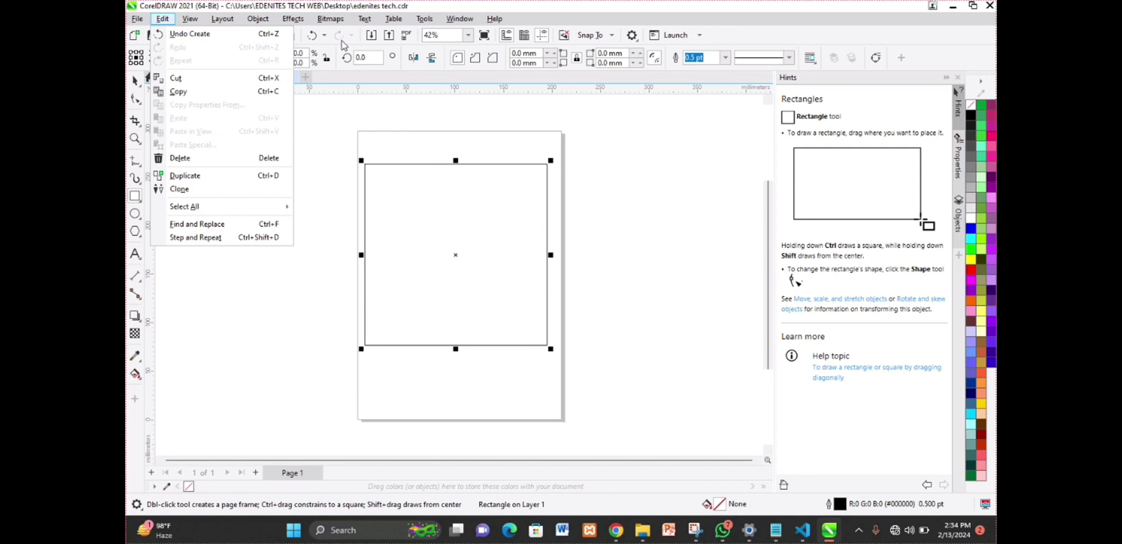
pyautogui.moveTo(189, 22)
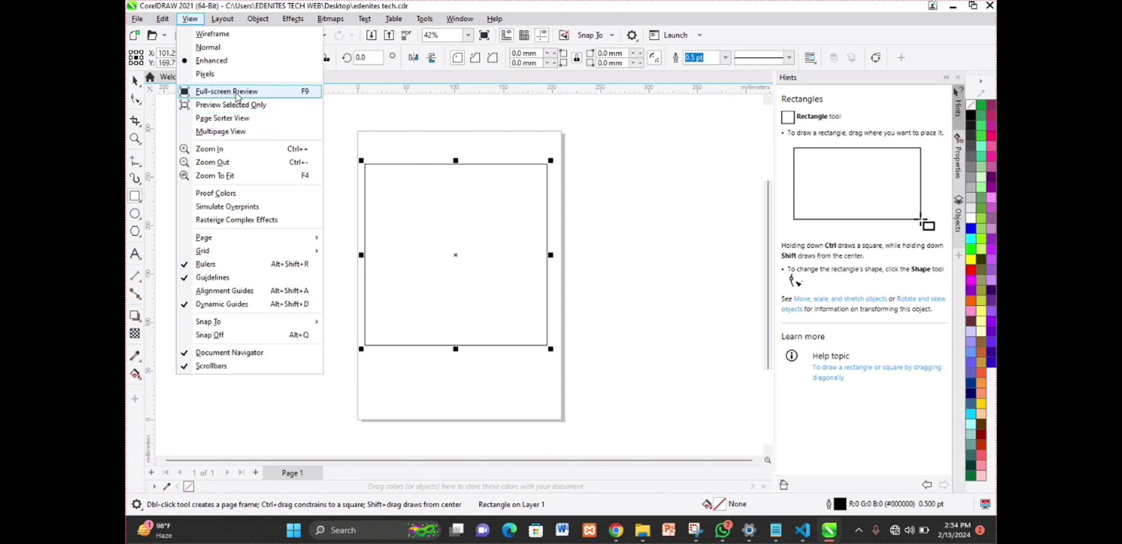
# - Deselect the rectangle and show the page in full-screen preview
pyautogui.click(388, 114)
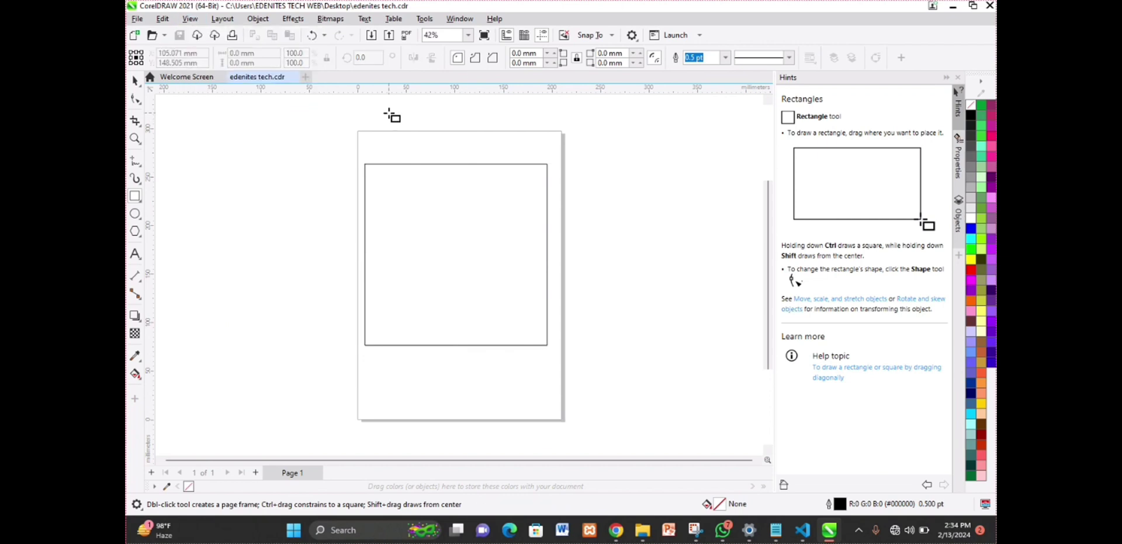
pyautogui.press('F9')
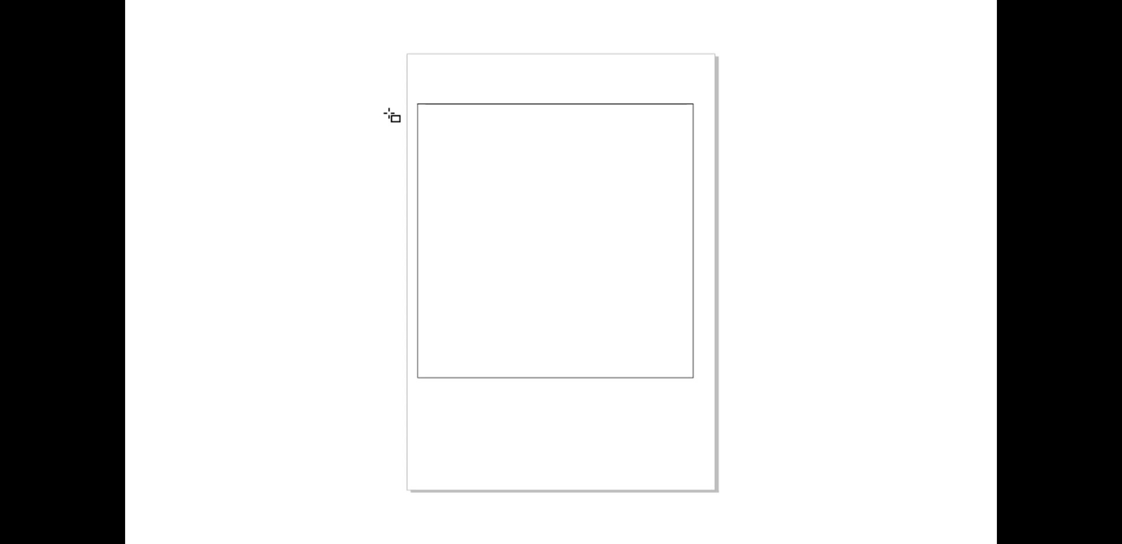
# - Exit the full-screen preview and examine the available effects, including the Adjust options, and the bitmap commands
pyautogui.press('F9')
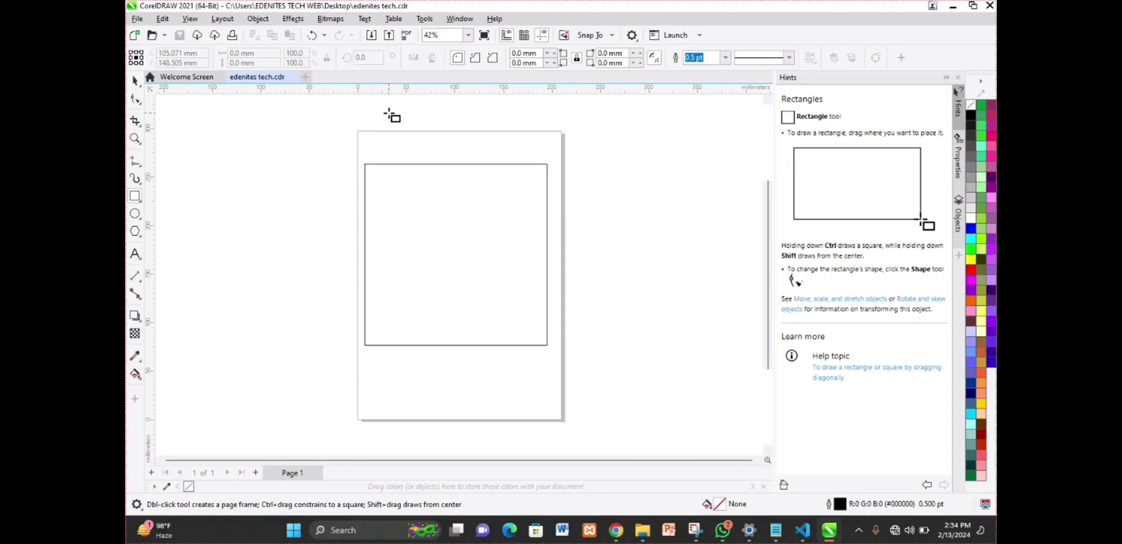
pyautogui.click(293, 20)
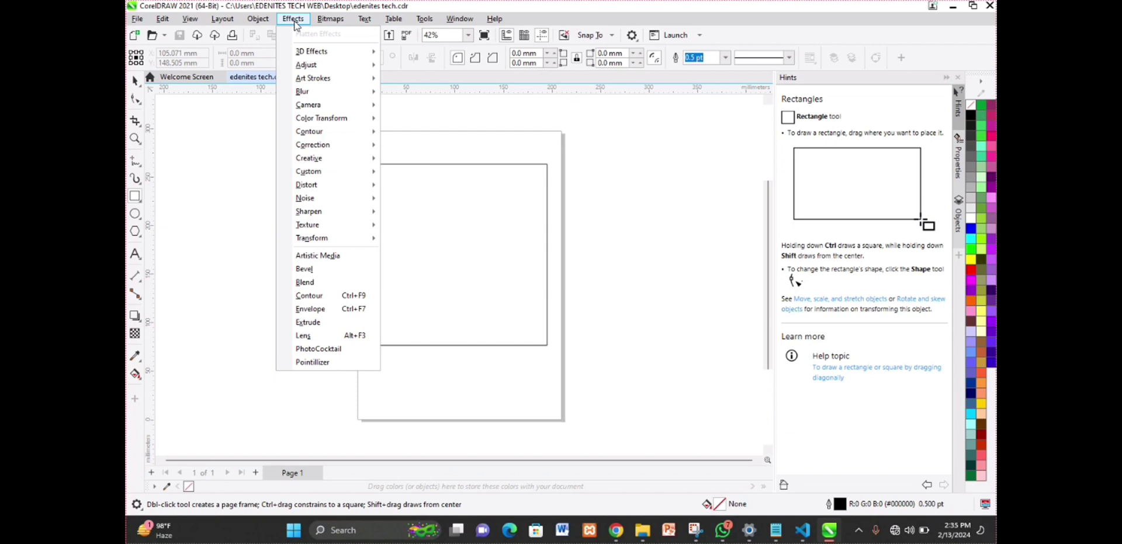
pyautogui.moveTo(310, 69)
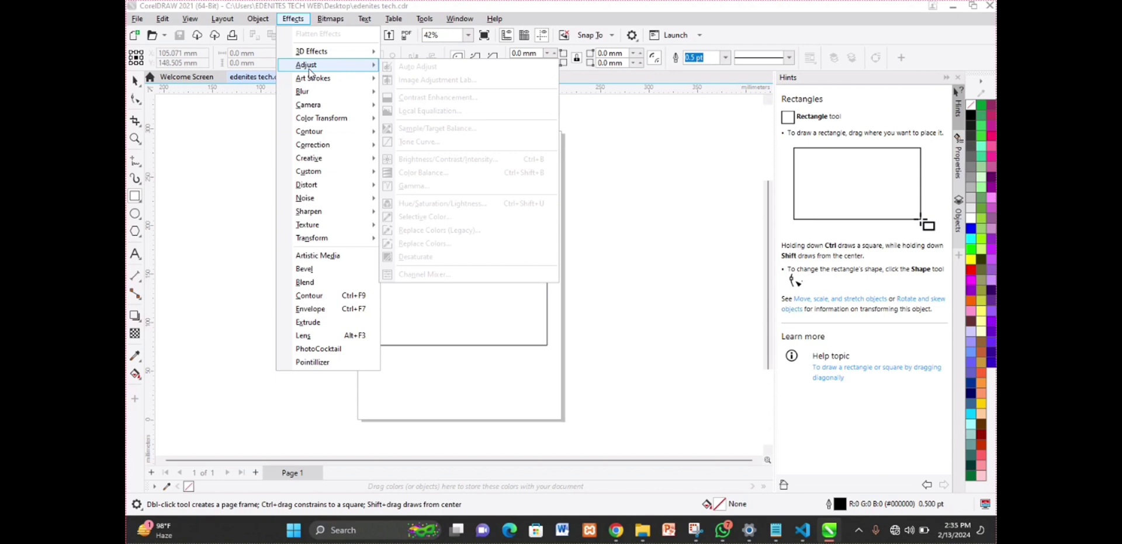
pyautogui.moveTo(331, 22)
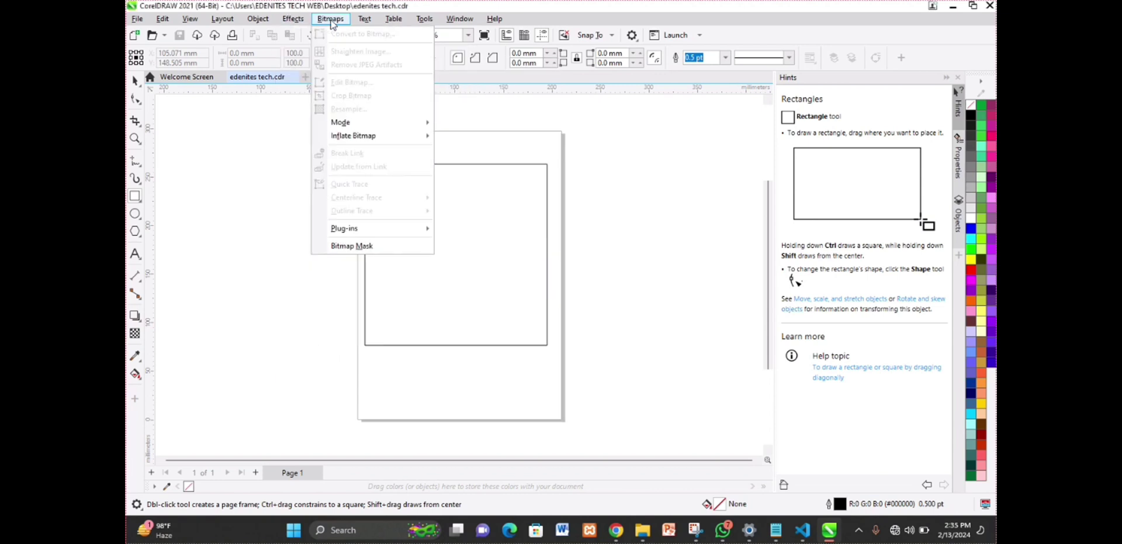
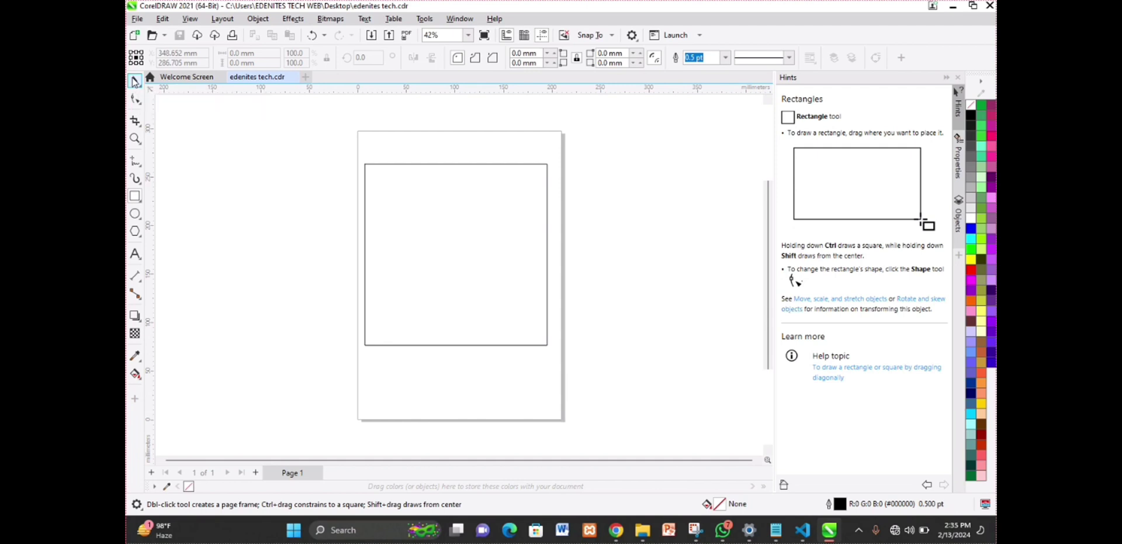
# - Activate the Pick tool with nothing selected, switch the A4 page to landscape orientation and return it to portrait
pyautogui.click(134, 82)
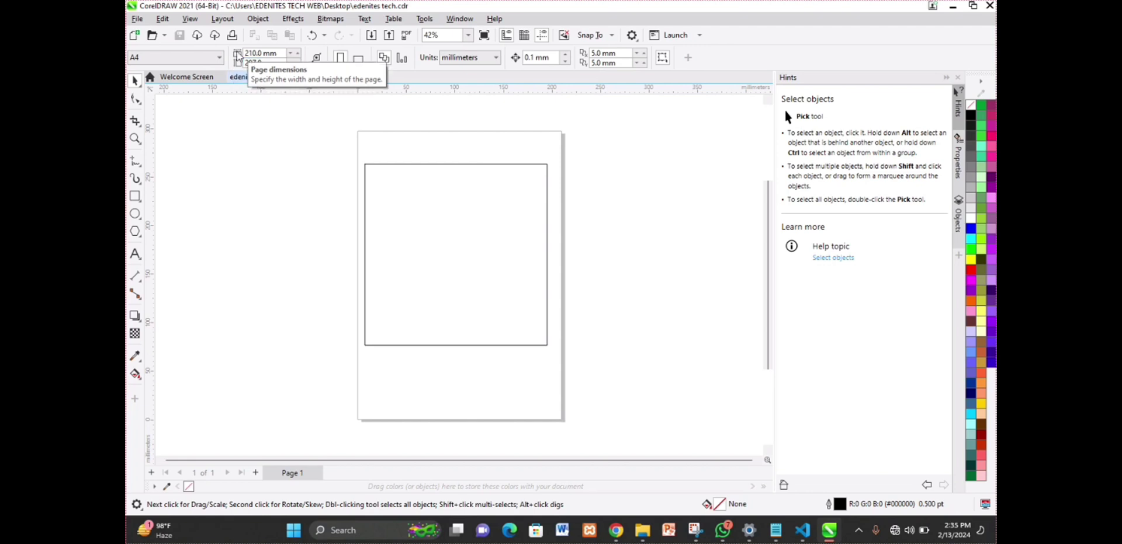
pyautogui.click(357, 61)
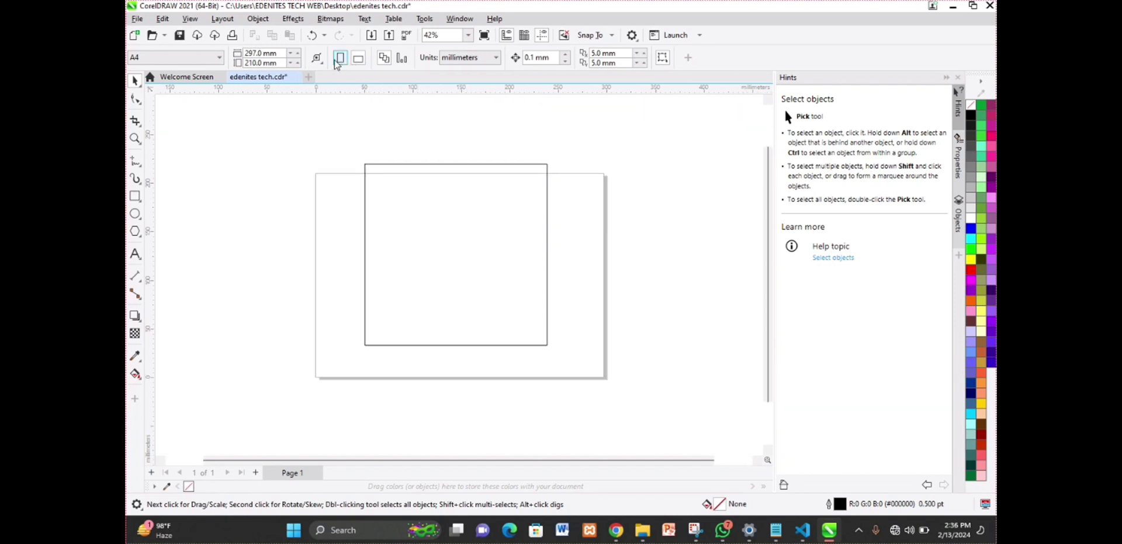
pyautogui.click(338, 60)
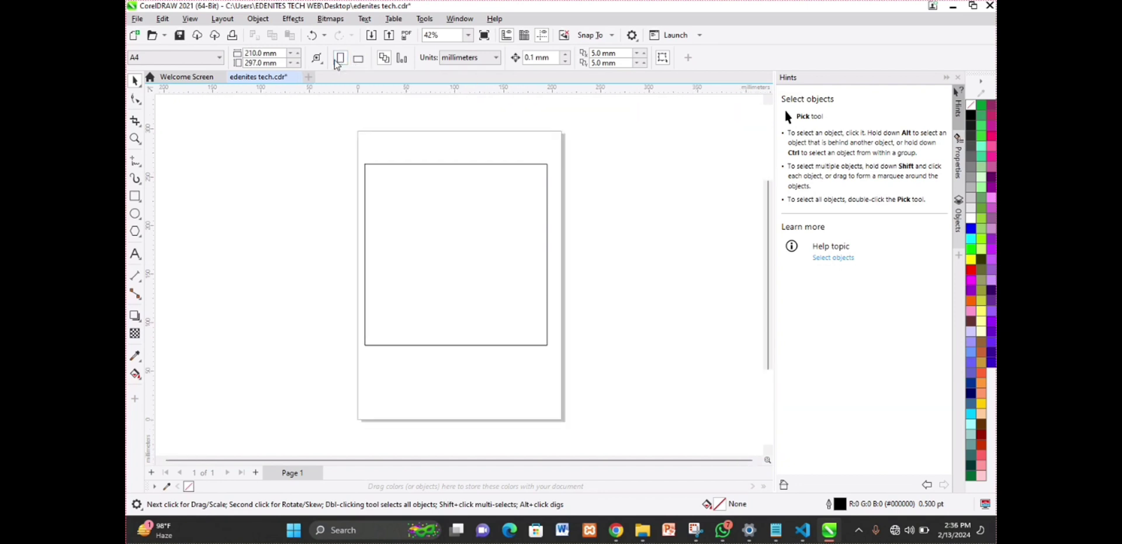
# - Review the available drawing units without choosing another one, and check what the nudge distance setting does
pyautogui.click(454, 61)
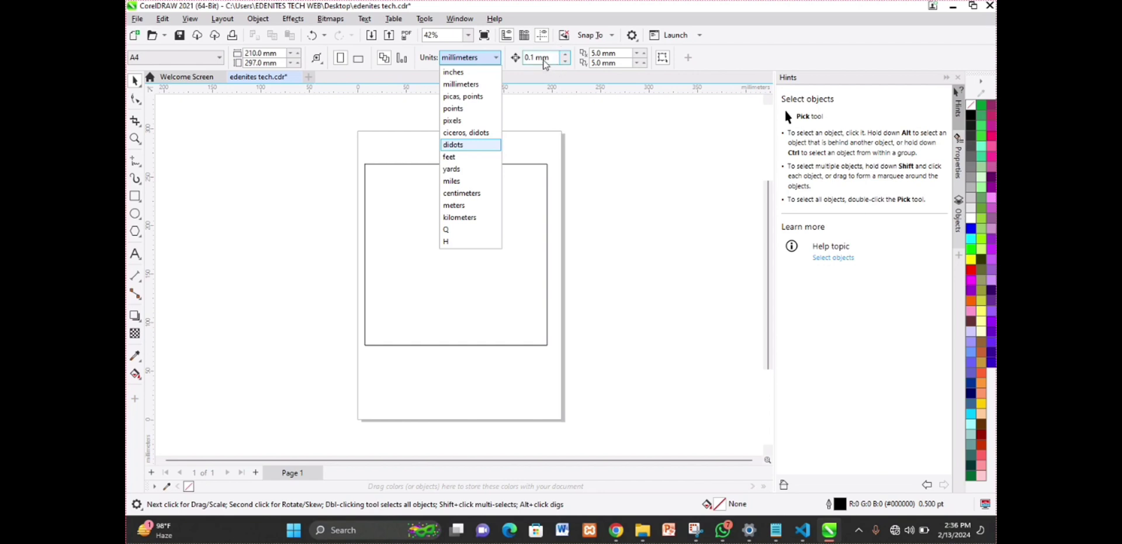
pyautogui.click(513, 63)
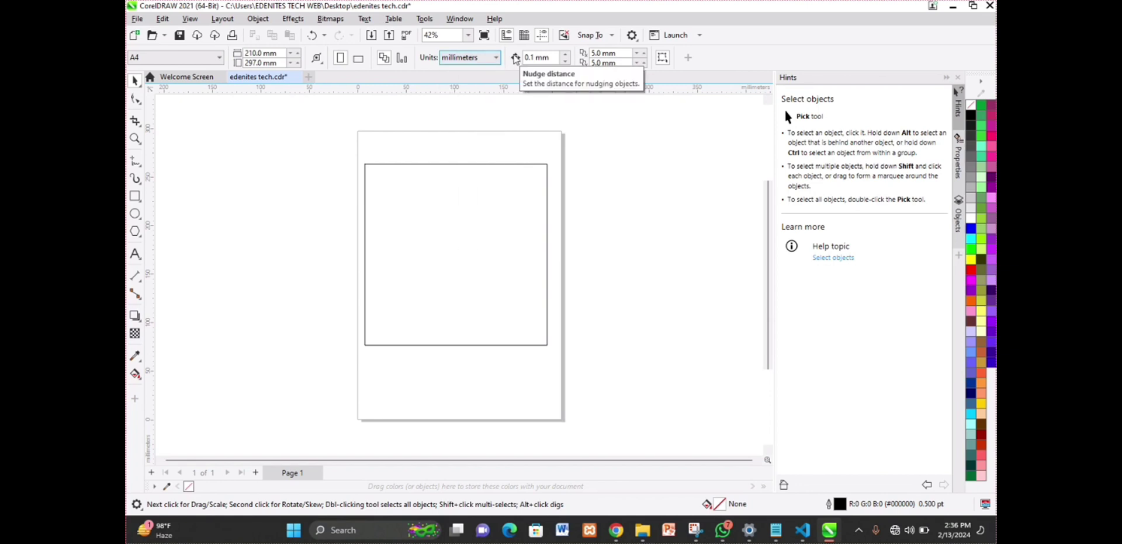